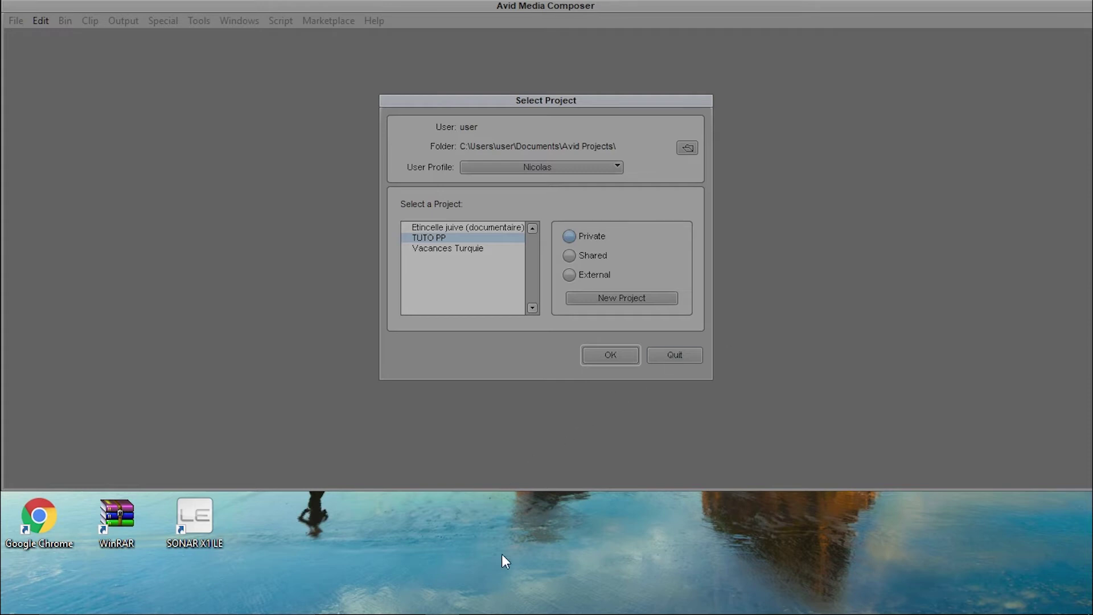
Bring VLC media player to the front over Avid's Select Project dialog
click(407, 599)
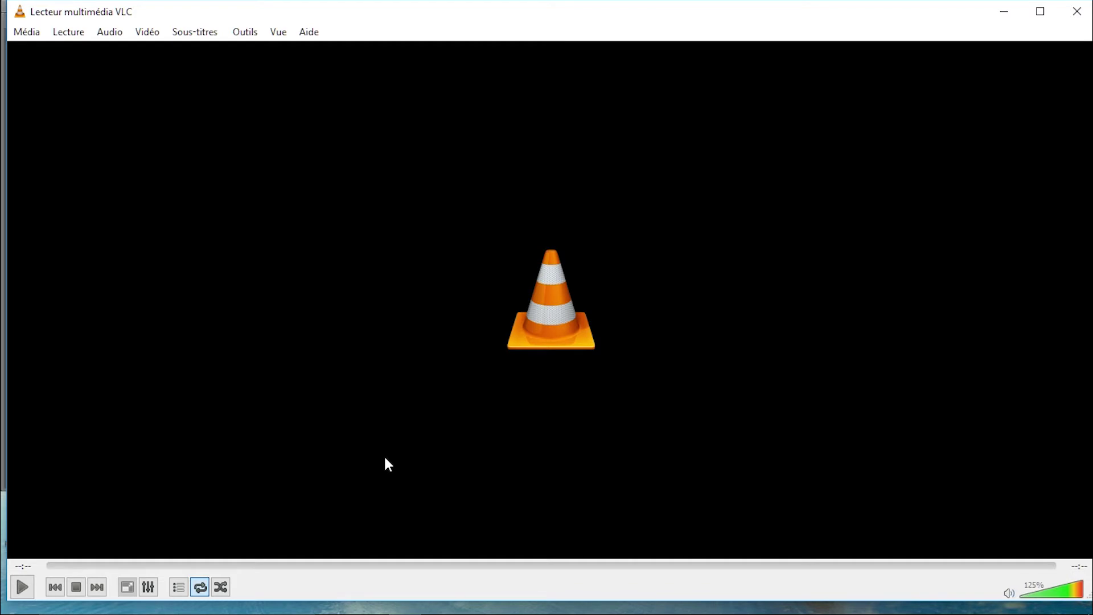
key(ctrl+i)
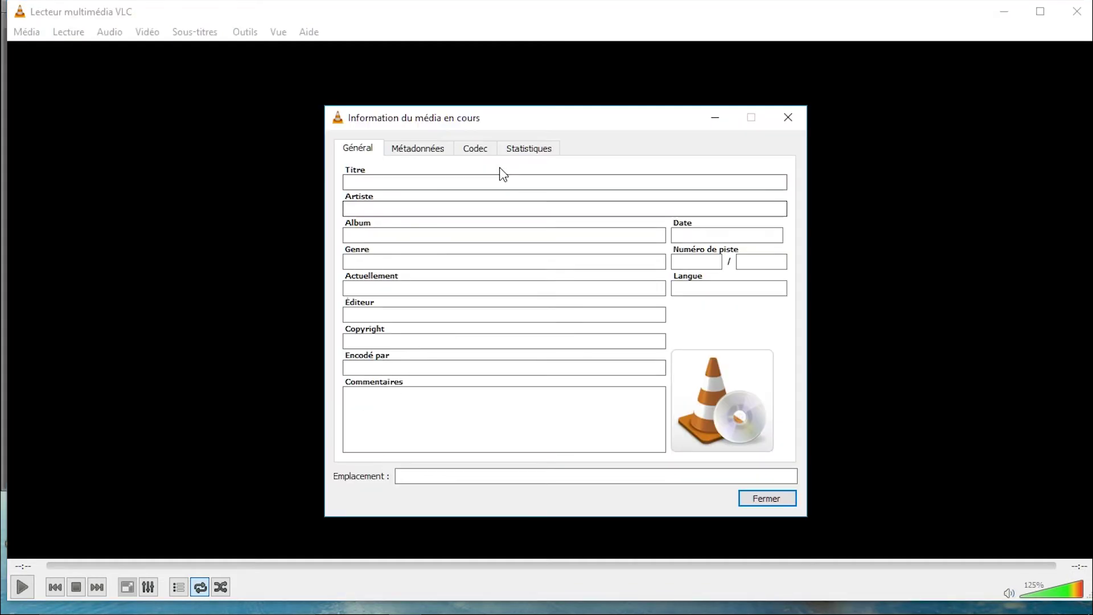
click(485, 152)
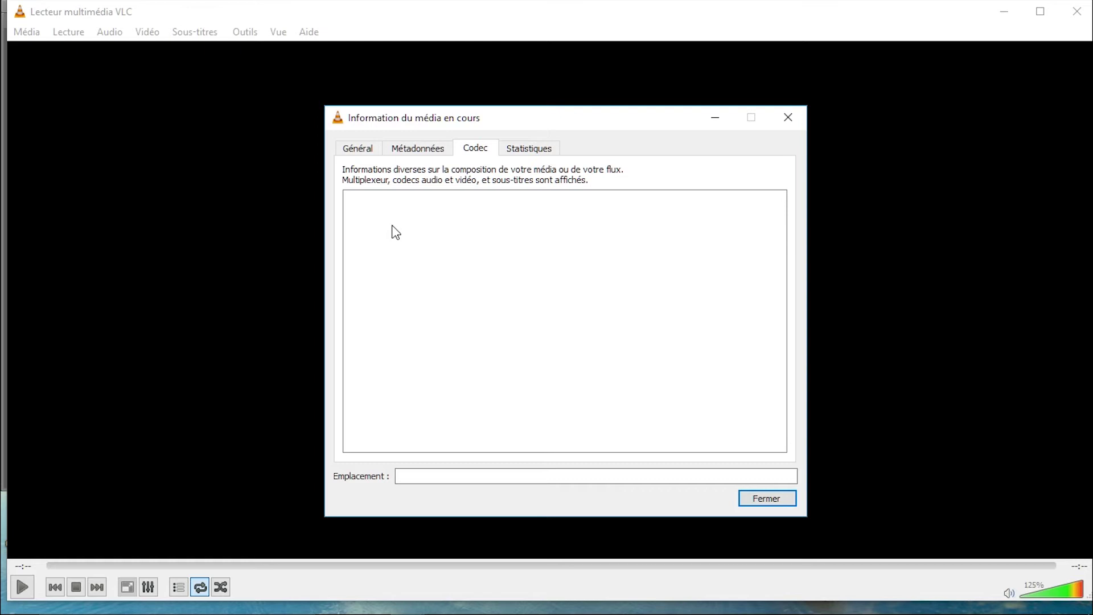
click(787, 118)
Close VLC, open the TUTO PP project, dismiss both keyboard notices, and move the bin lower left
click(1076, 11)
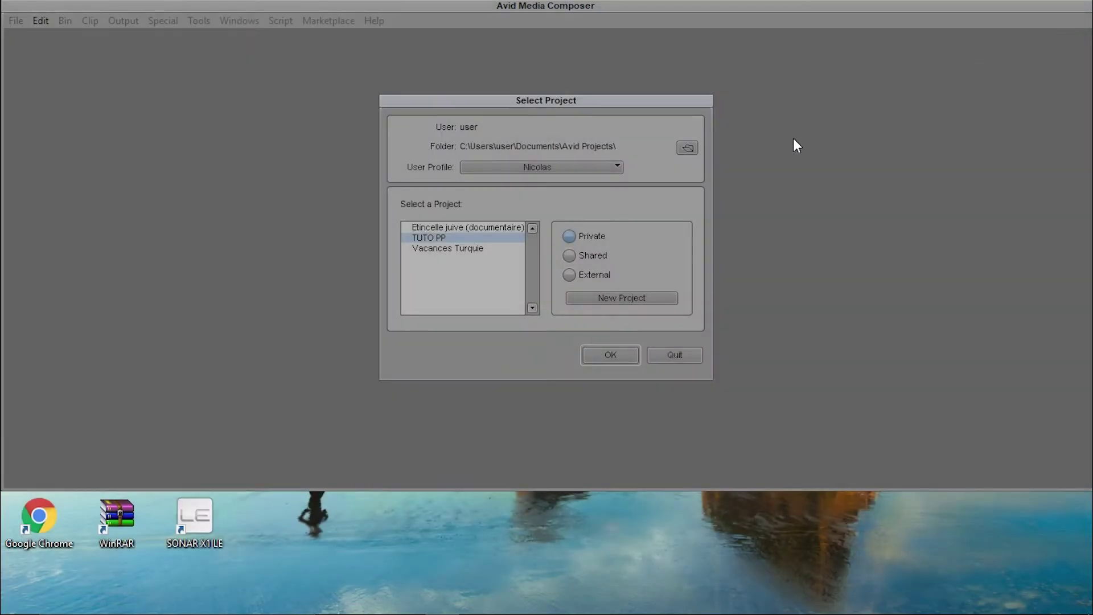
click(628, 358)
click(557, 278)
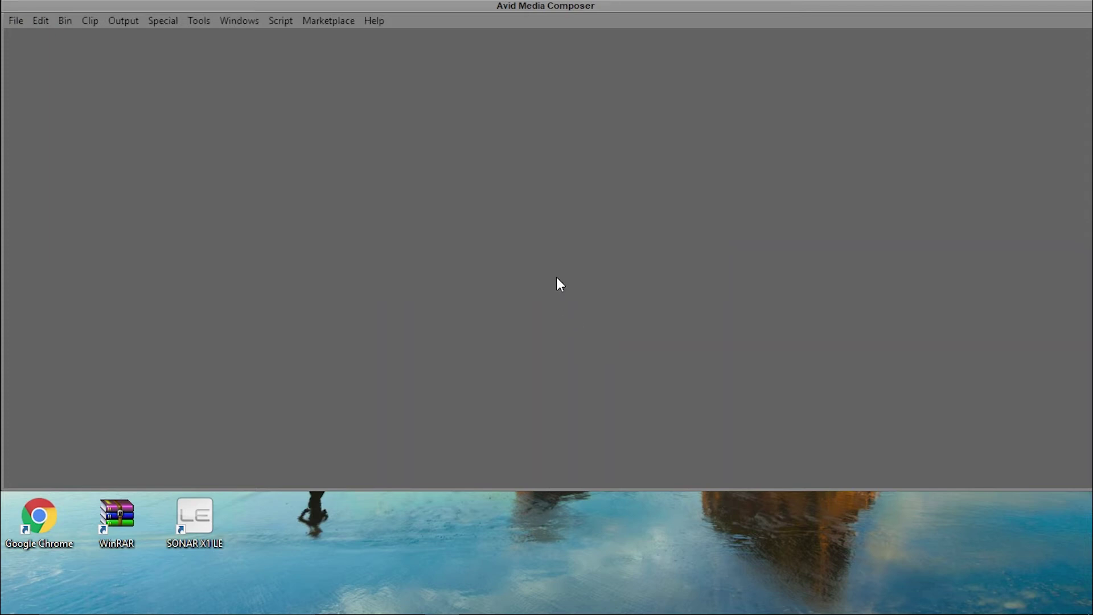
click(557, 277)
drag(670, 269, 101, 280)
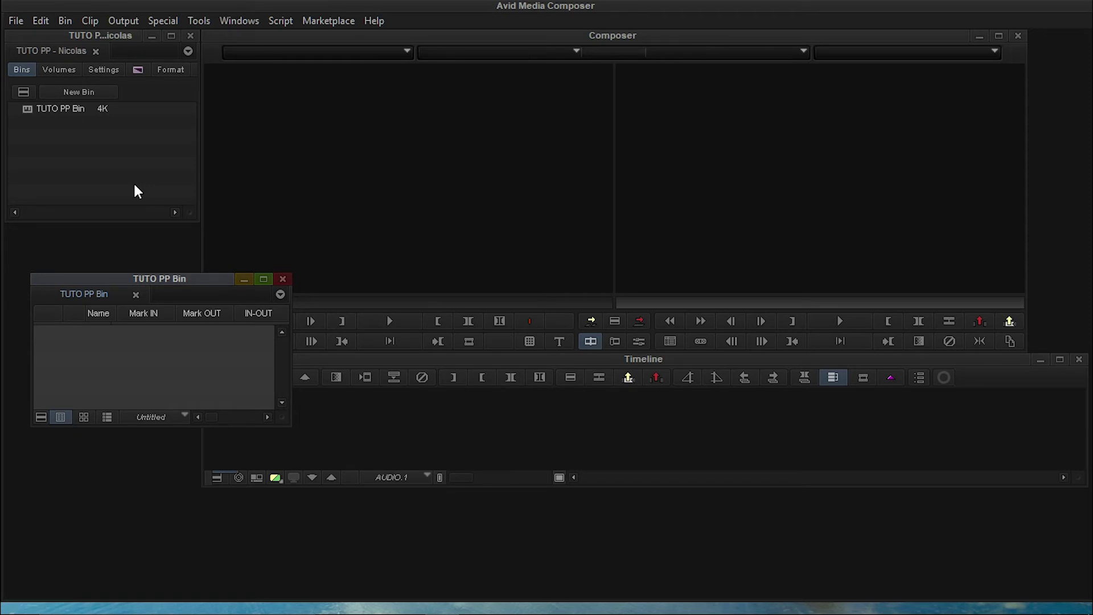
Nudge the TUTO PP Bin, show the Settings list, and enlarge the project window to list them all
drag(179, 285, 214, 301)
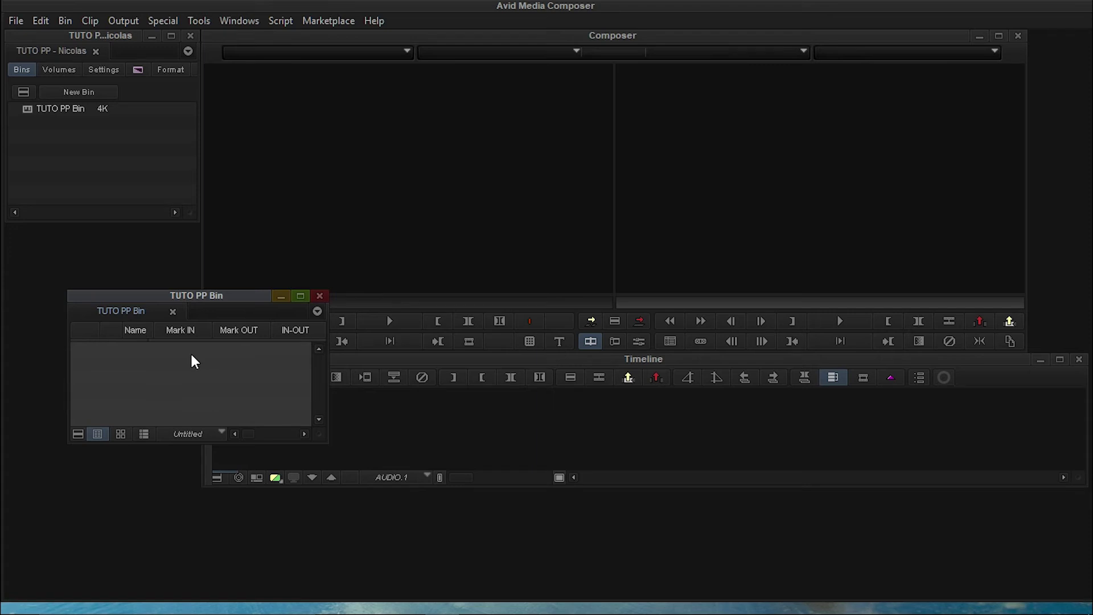
click(105, 71)
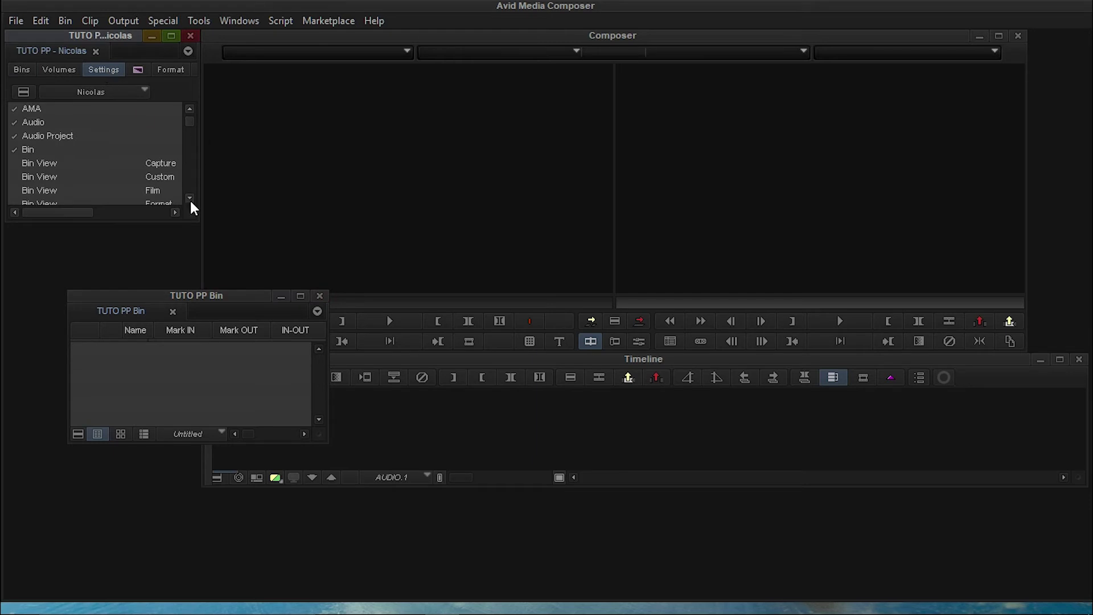
drag(197, 219, 263, 550)
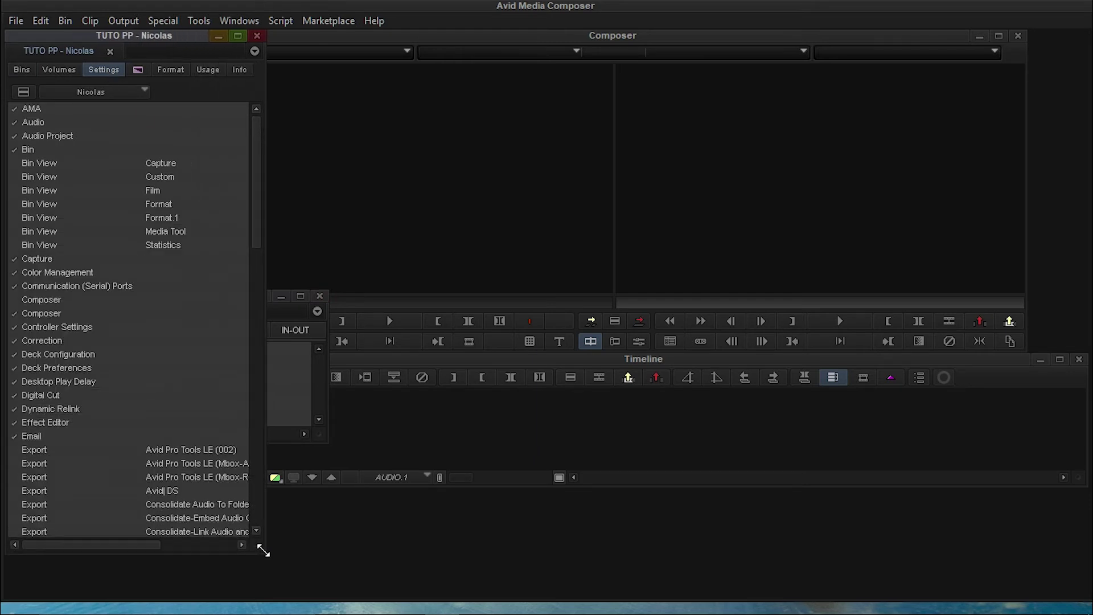
drag(256, 204, 252, 376)
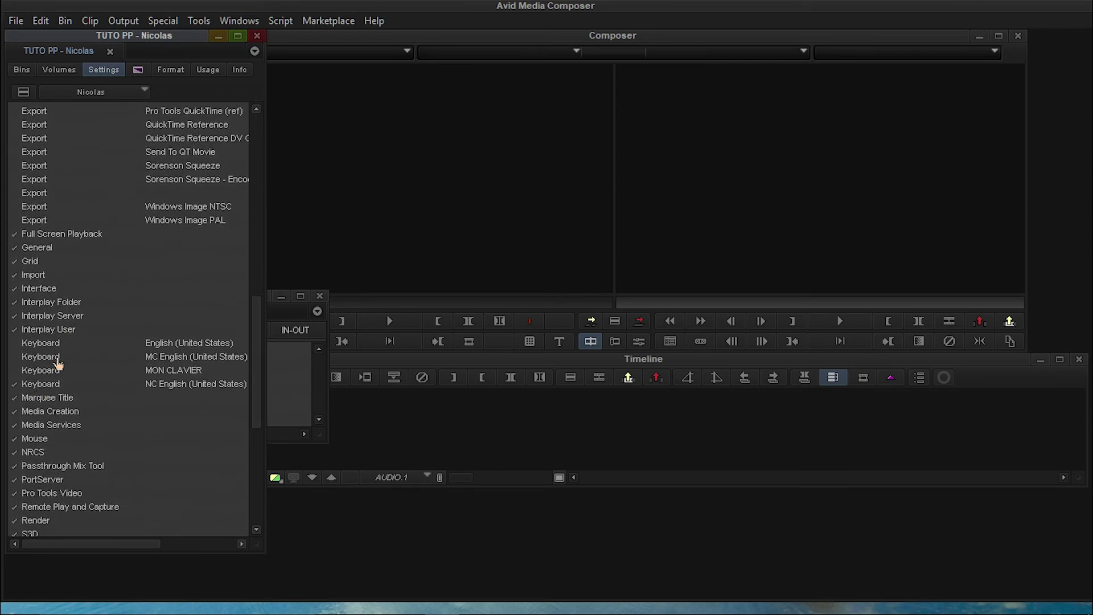
In Interface settings, apply a lighter brightness with gold highlight colour
double_click(43, 288)
drag(541, 59, 634, 63)
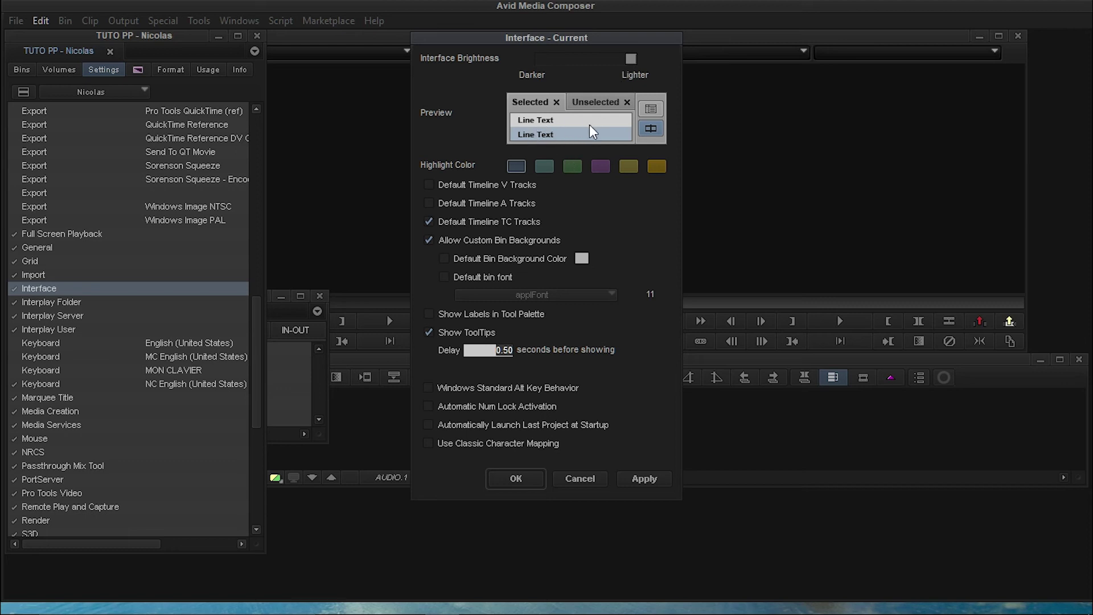
click(648, 166)
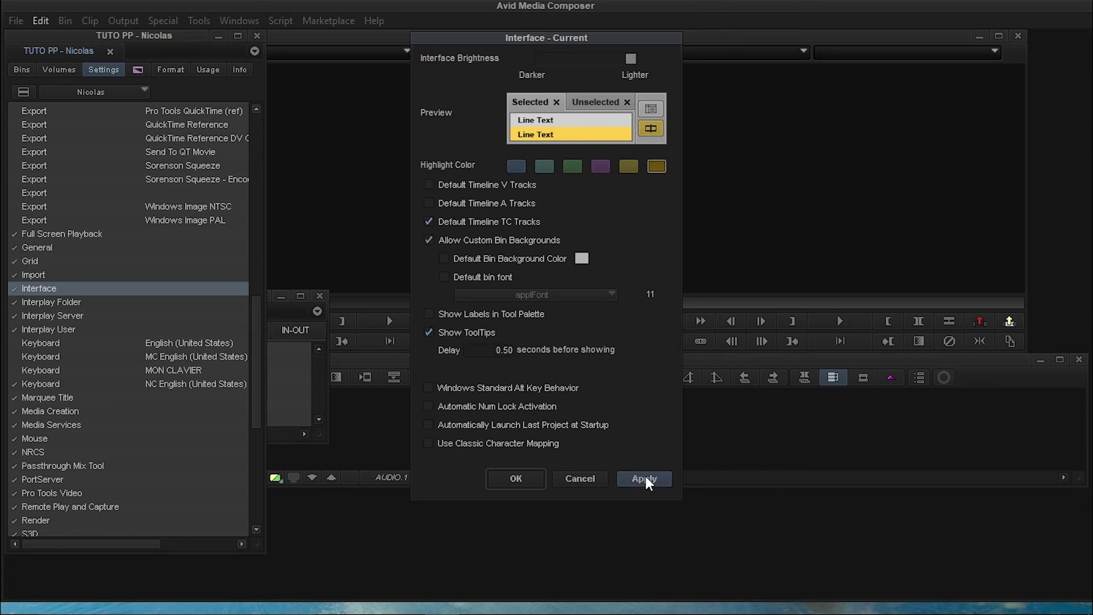
click(647, 476)
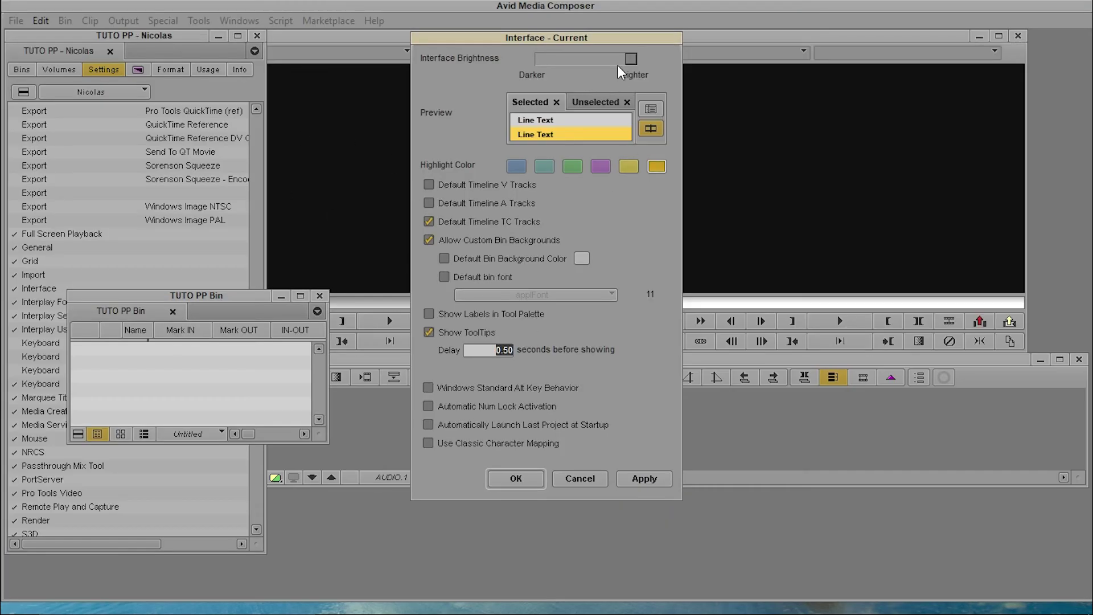
Revert to darker brightness with blue highlights, apply and close, then move the bin up
drag(631, 62, 561, 63)
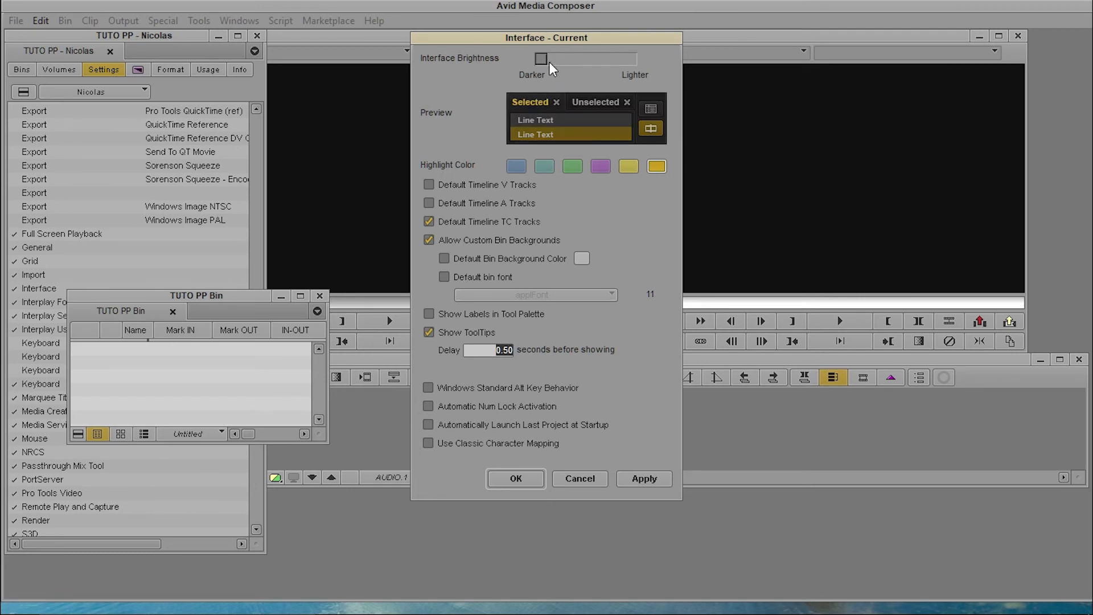
click(517, 166)
click(644, 478)
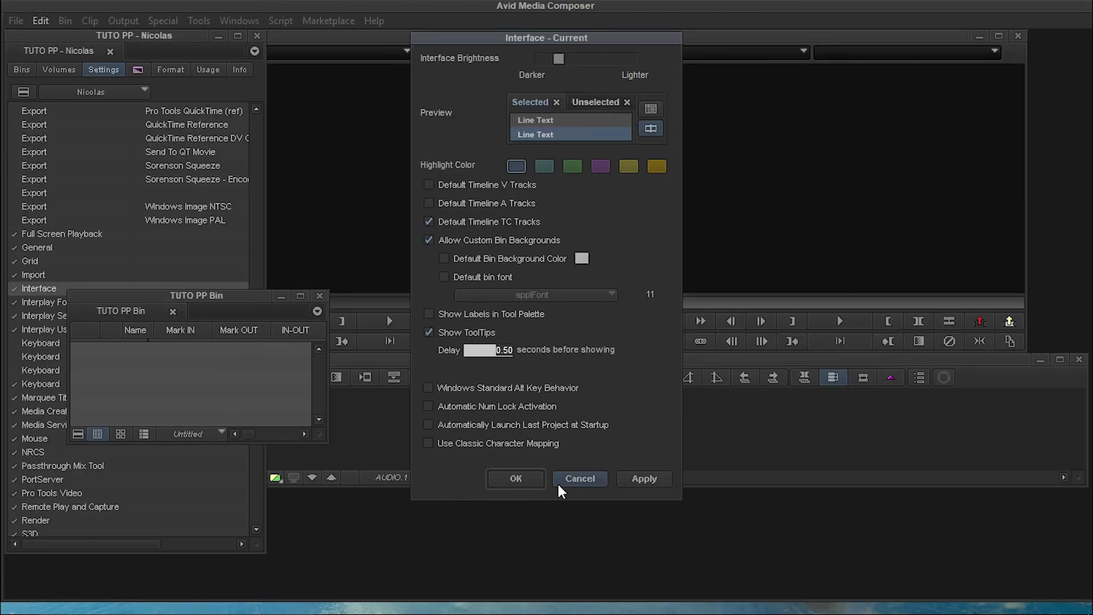
click(516, 478)
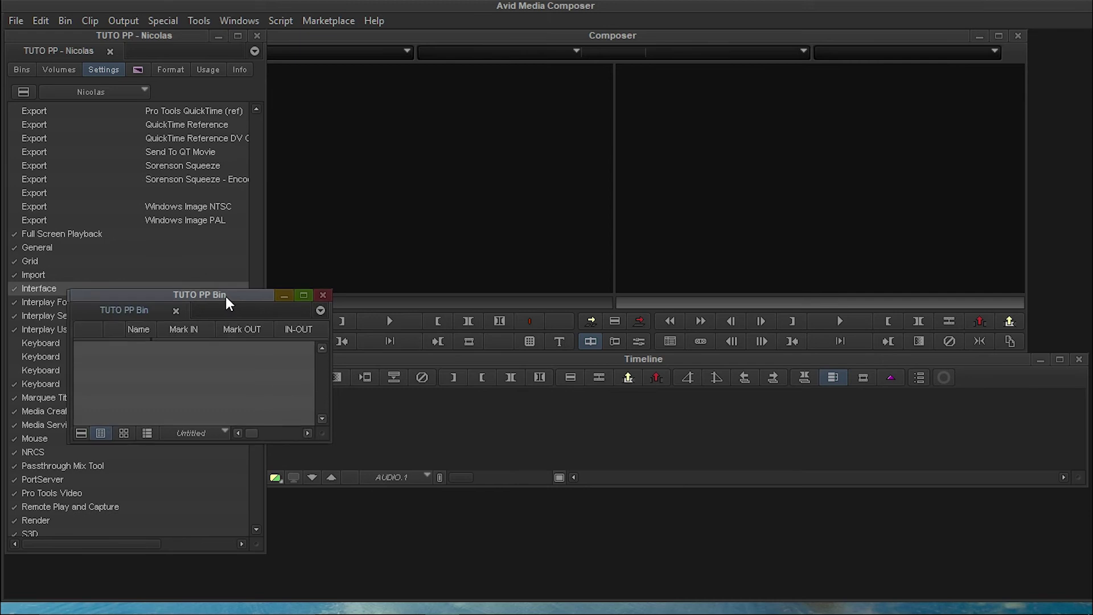
drag(226, 296, 378, 231)
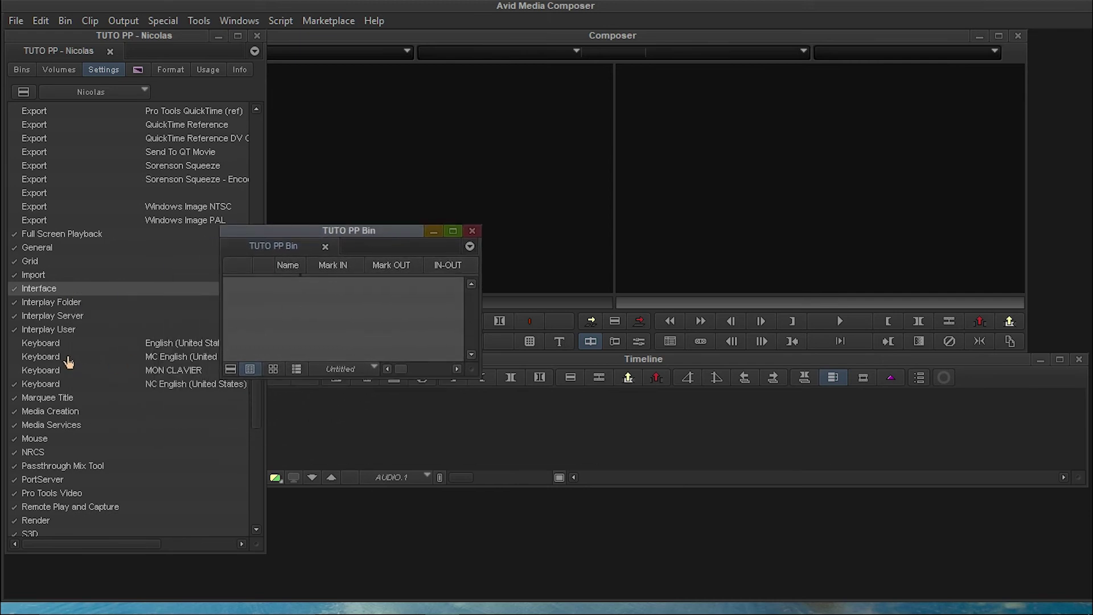
Open the MON CLAVIER keyboard setting, then show the Windows > Workspaces list
click(68, 357)
double_click(62, 370)
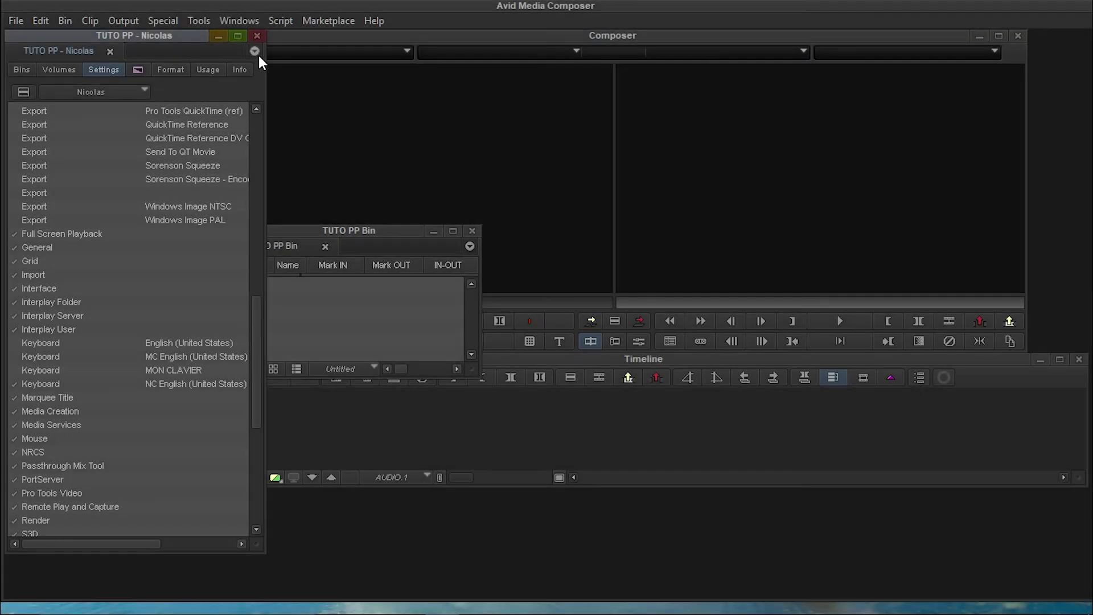
click(245, 17)
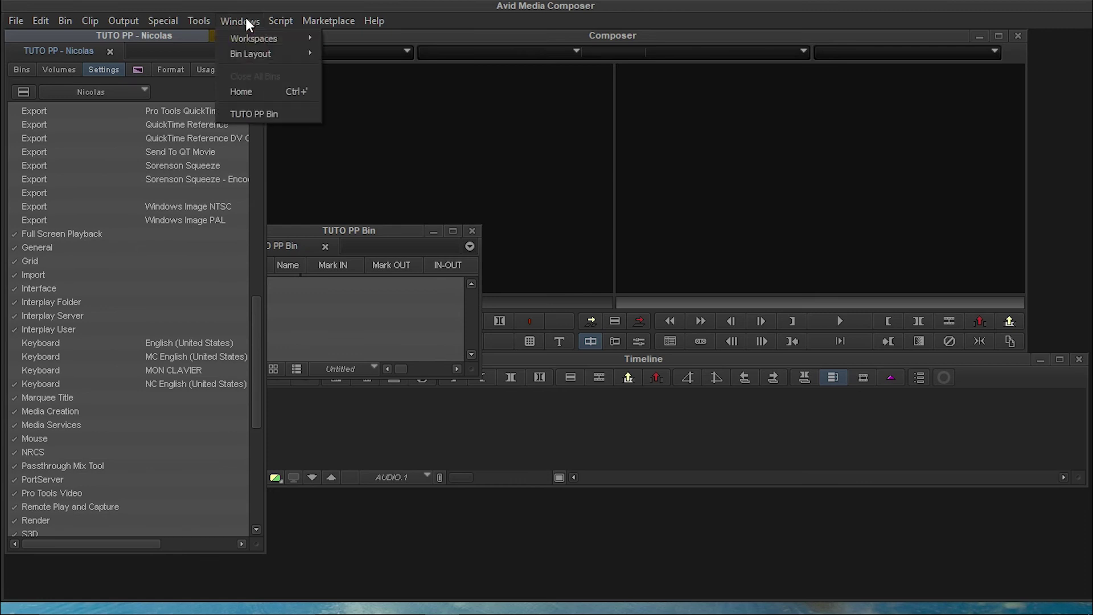
mouse_move(267, 37)
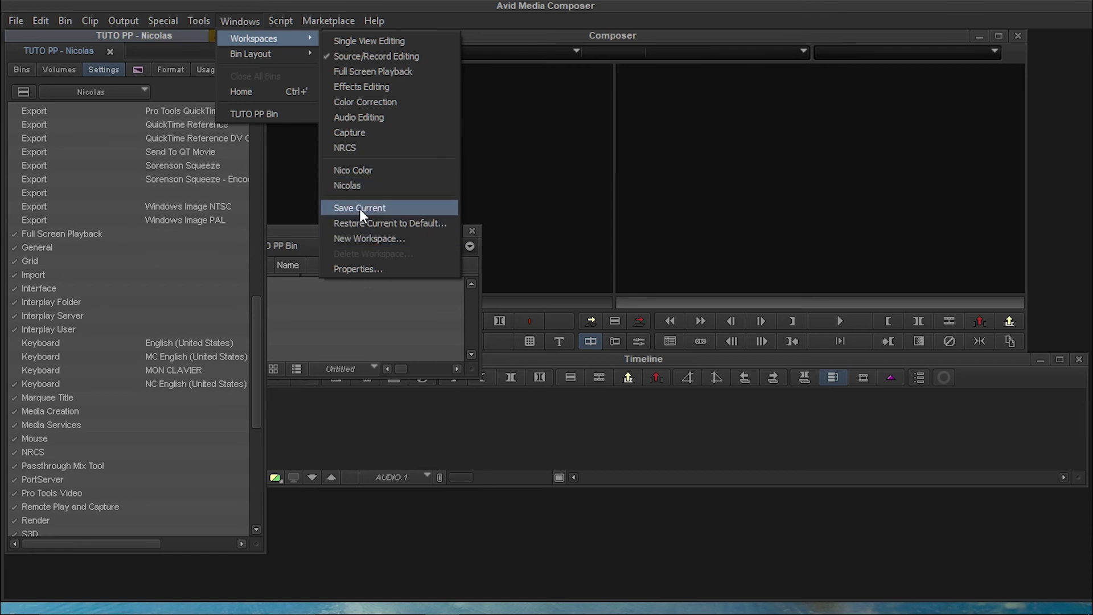
Try the Color Correction workspace, then Audio Editing, and reopen the Workspaces list
click(358, 101)
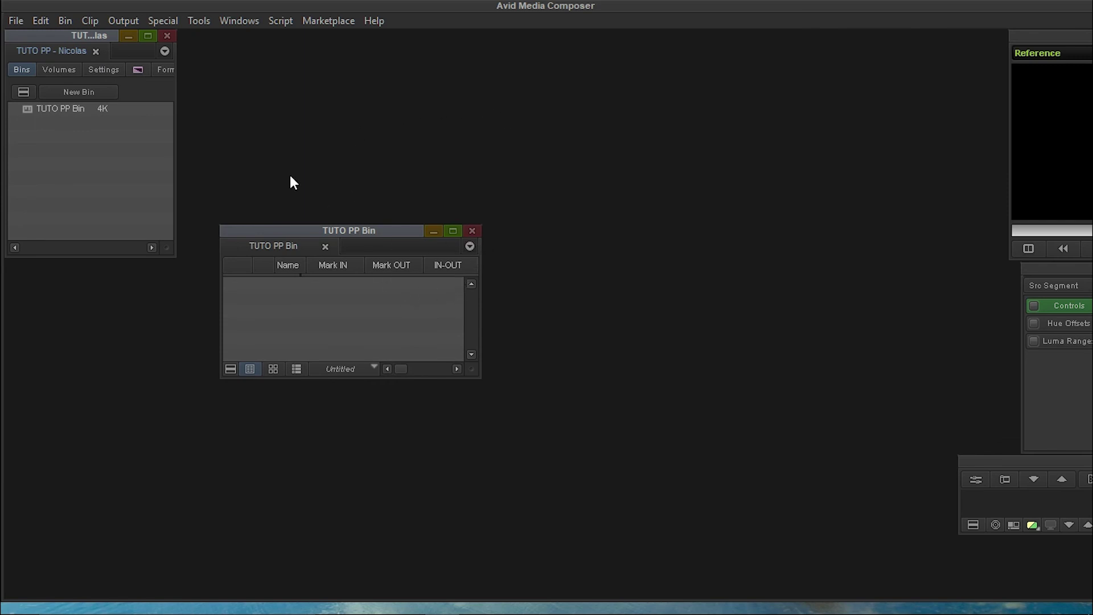
click(256, 20)
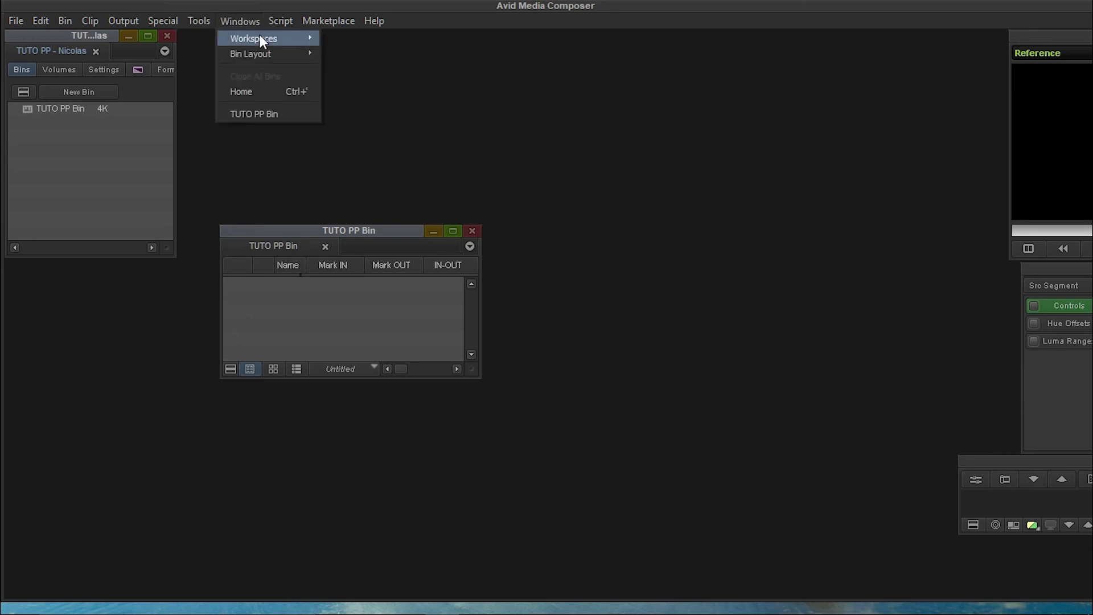
mouse_move(262, 38)
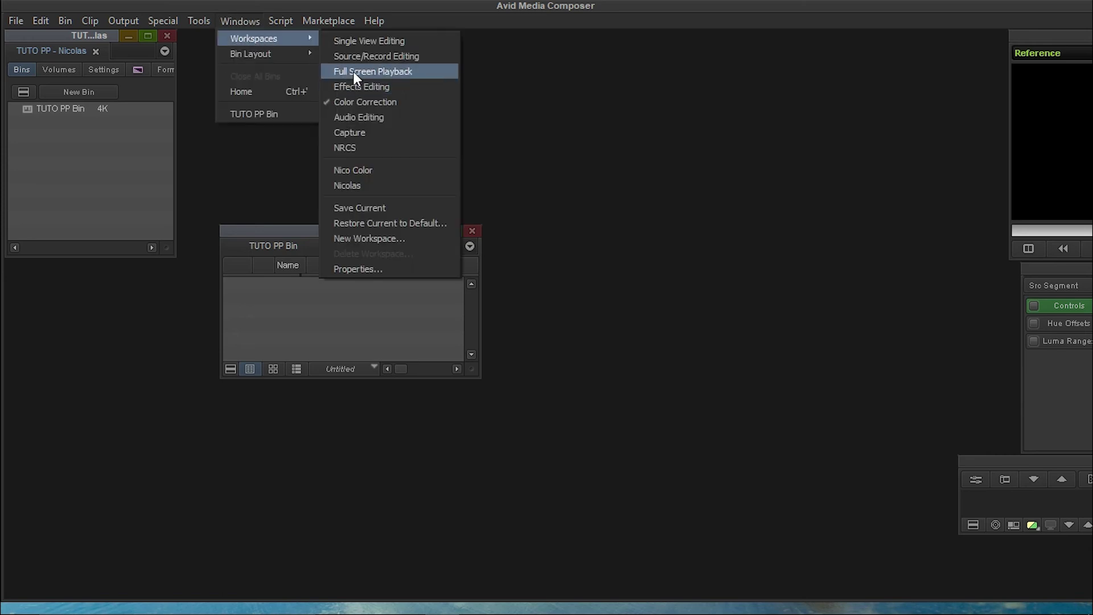
click(370, 116)
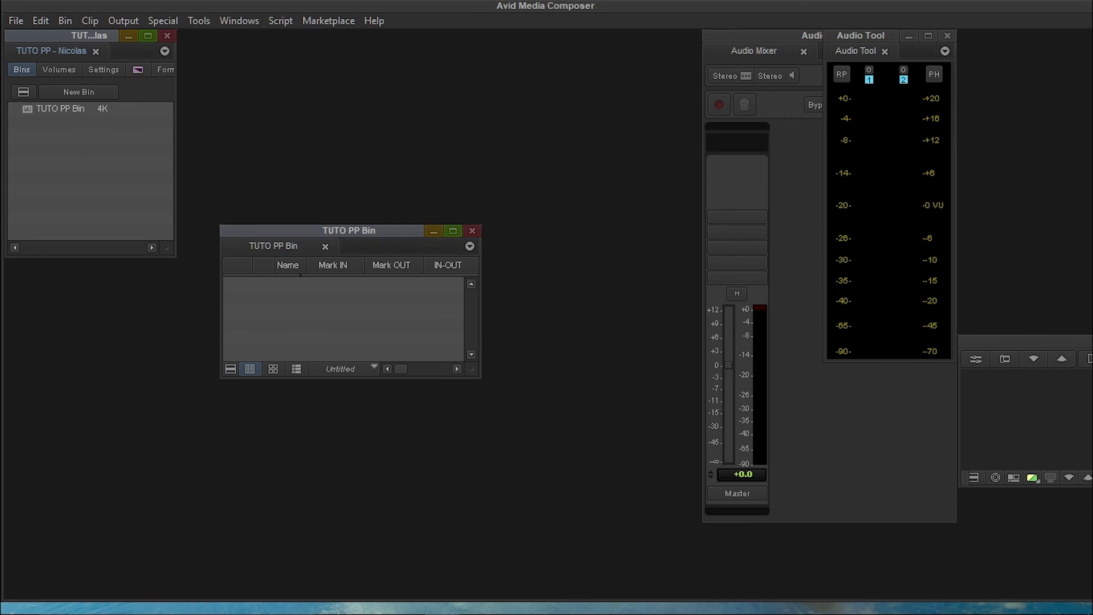
click(239, 21)
mouse_move(258, 38)
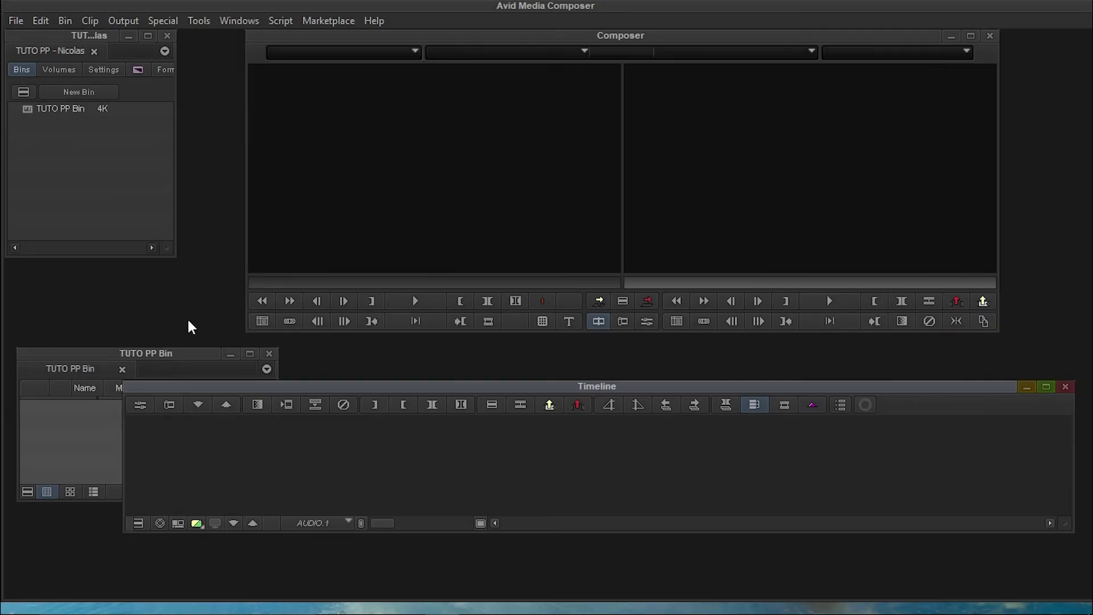